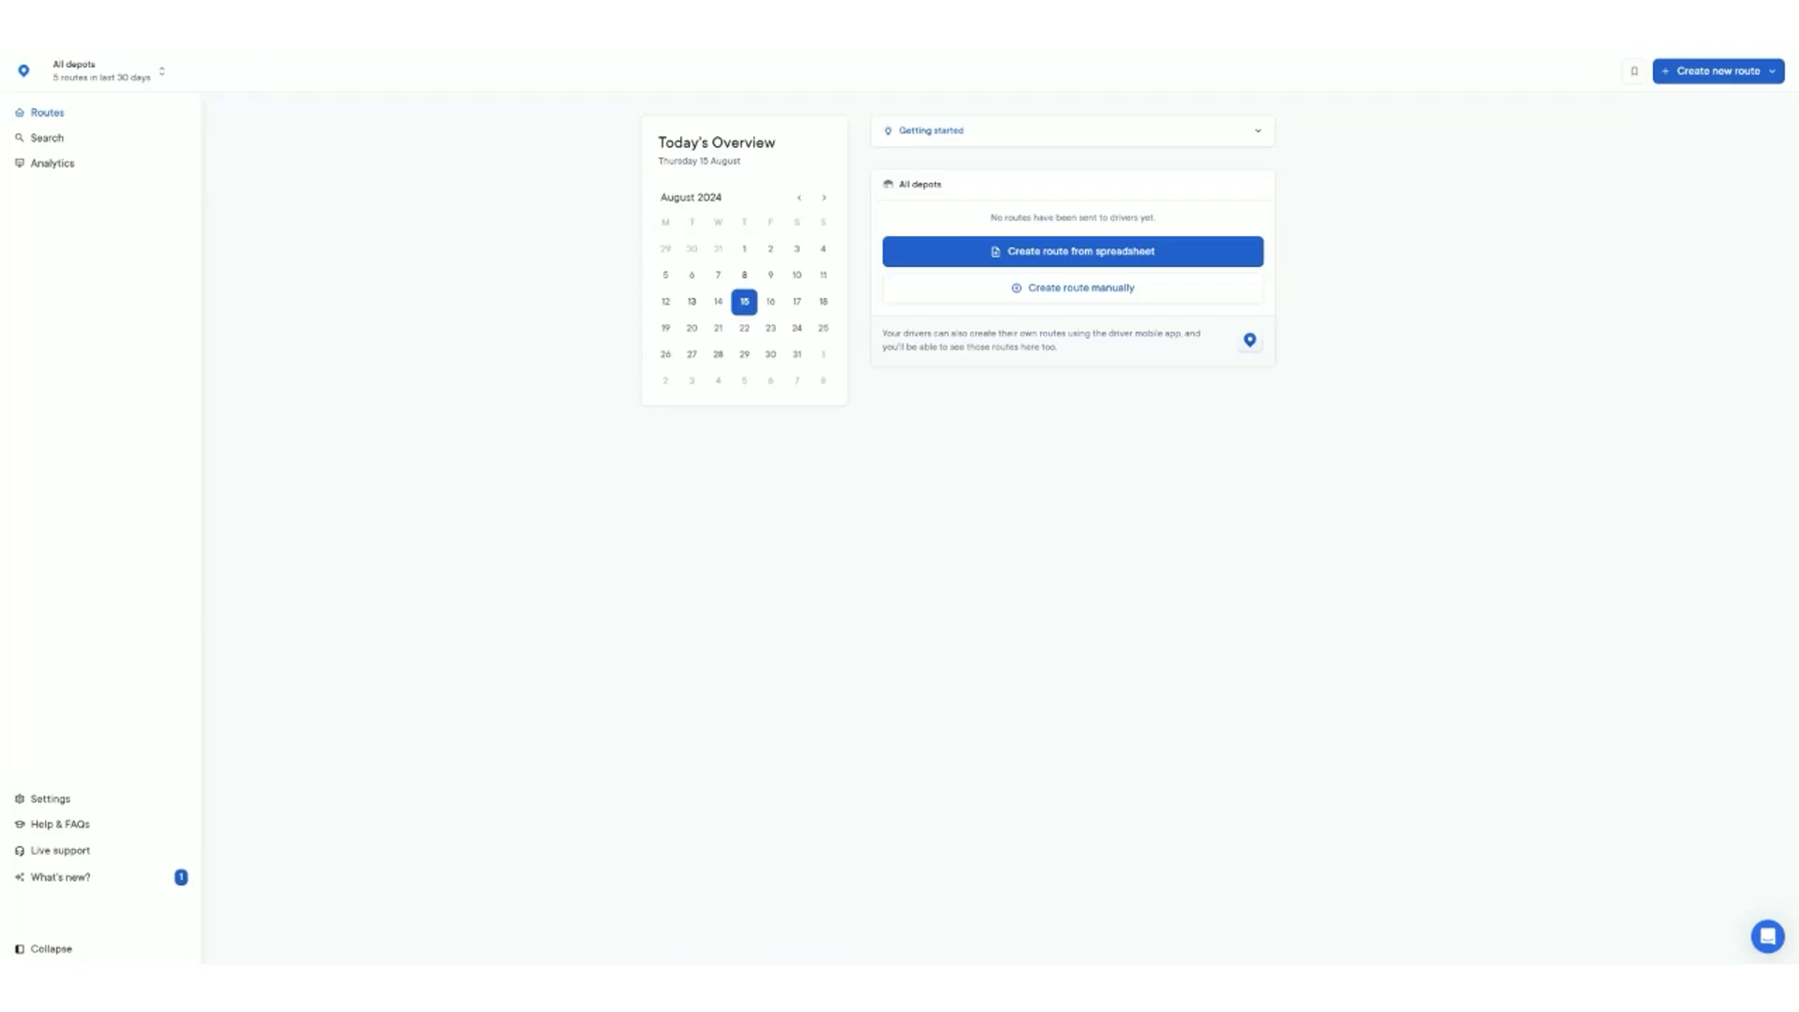
- Open Settings > Customer notifications and review the enabled delivery and pickup messages
{"action": "left_click", "coordinate": [51, 800]}
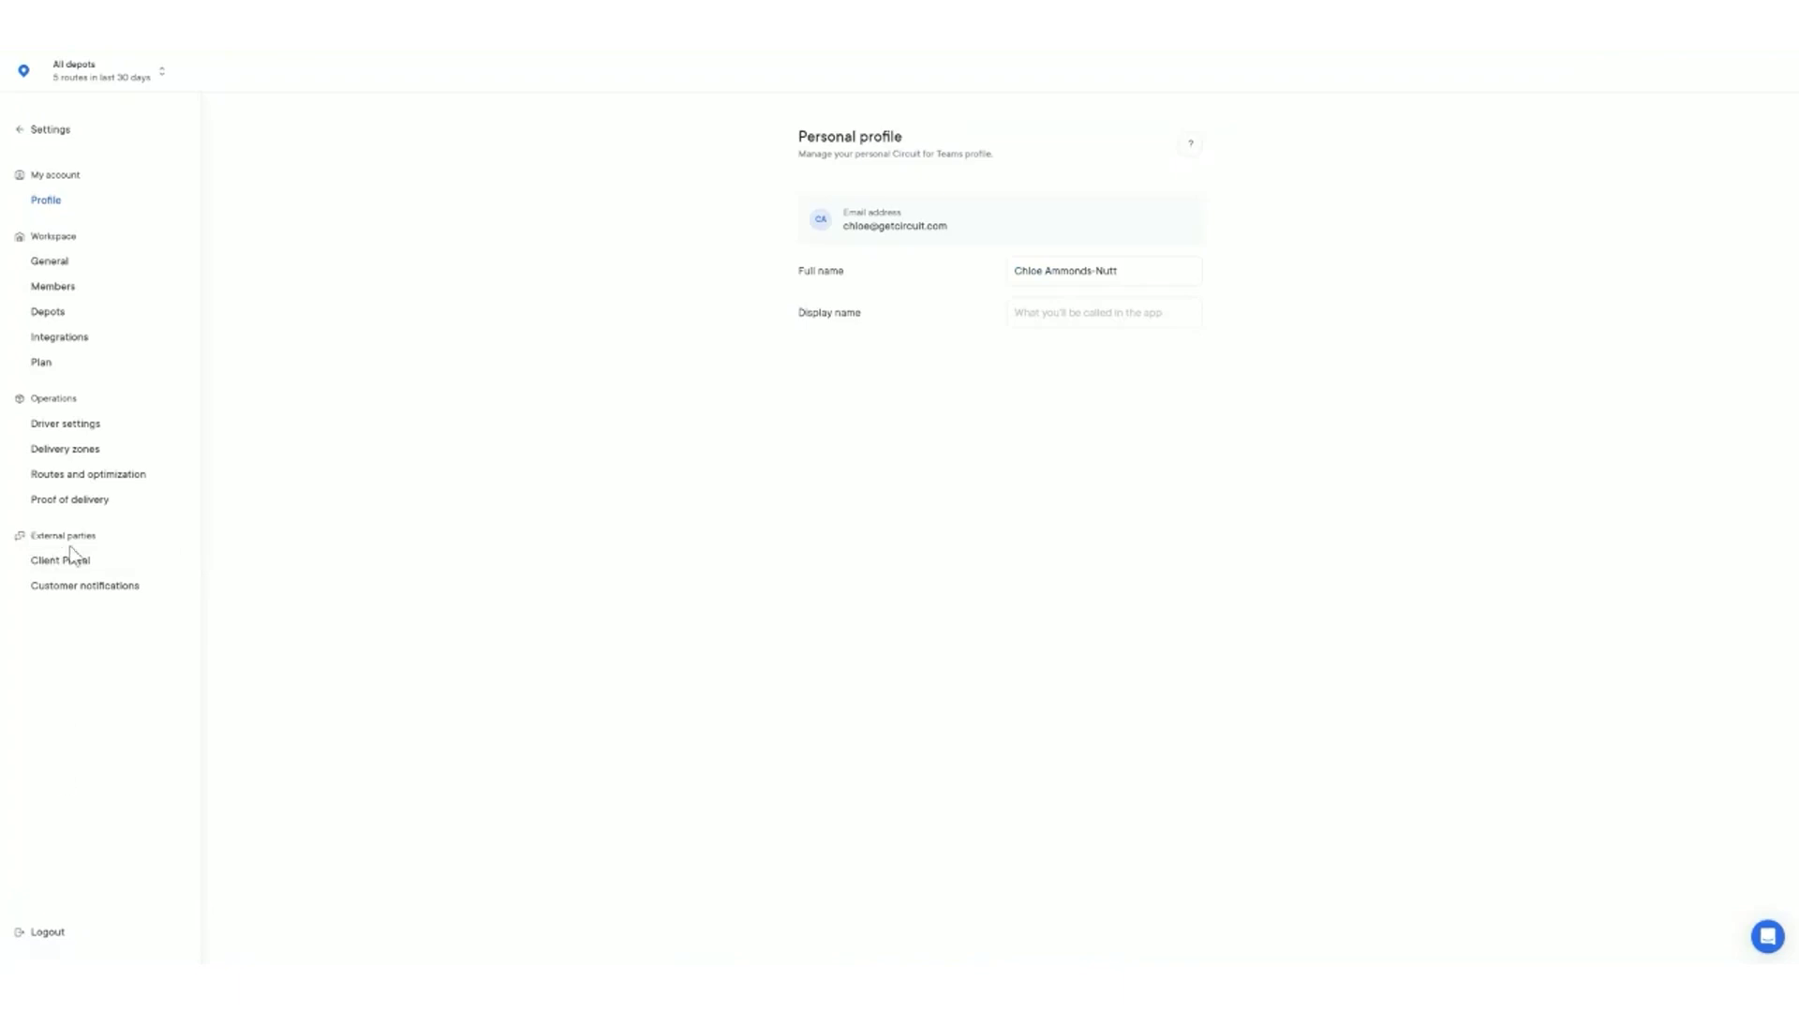
{"action": "left_click", "coordinate": [87, 591]}
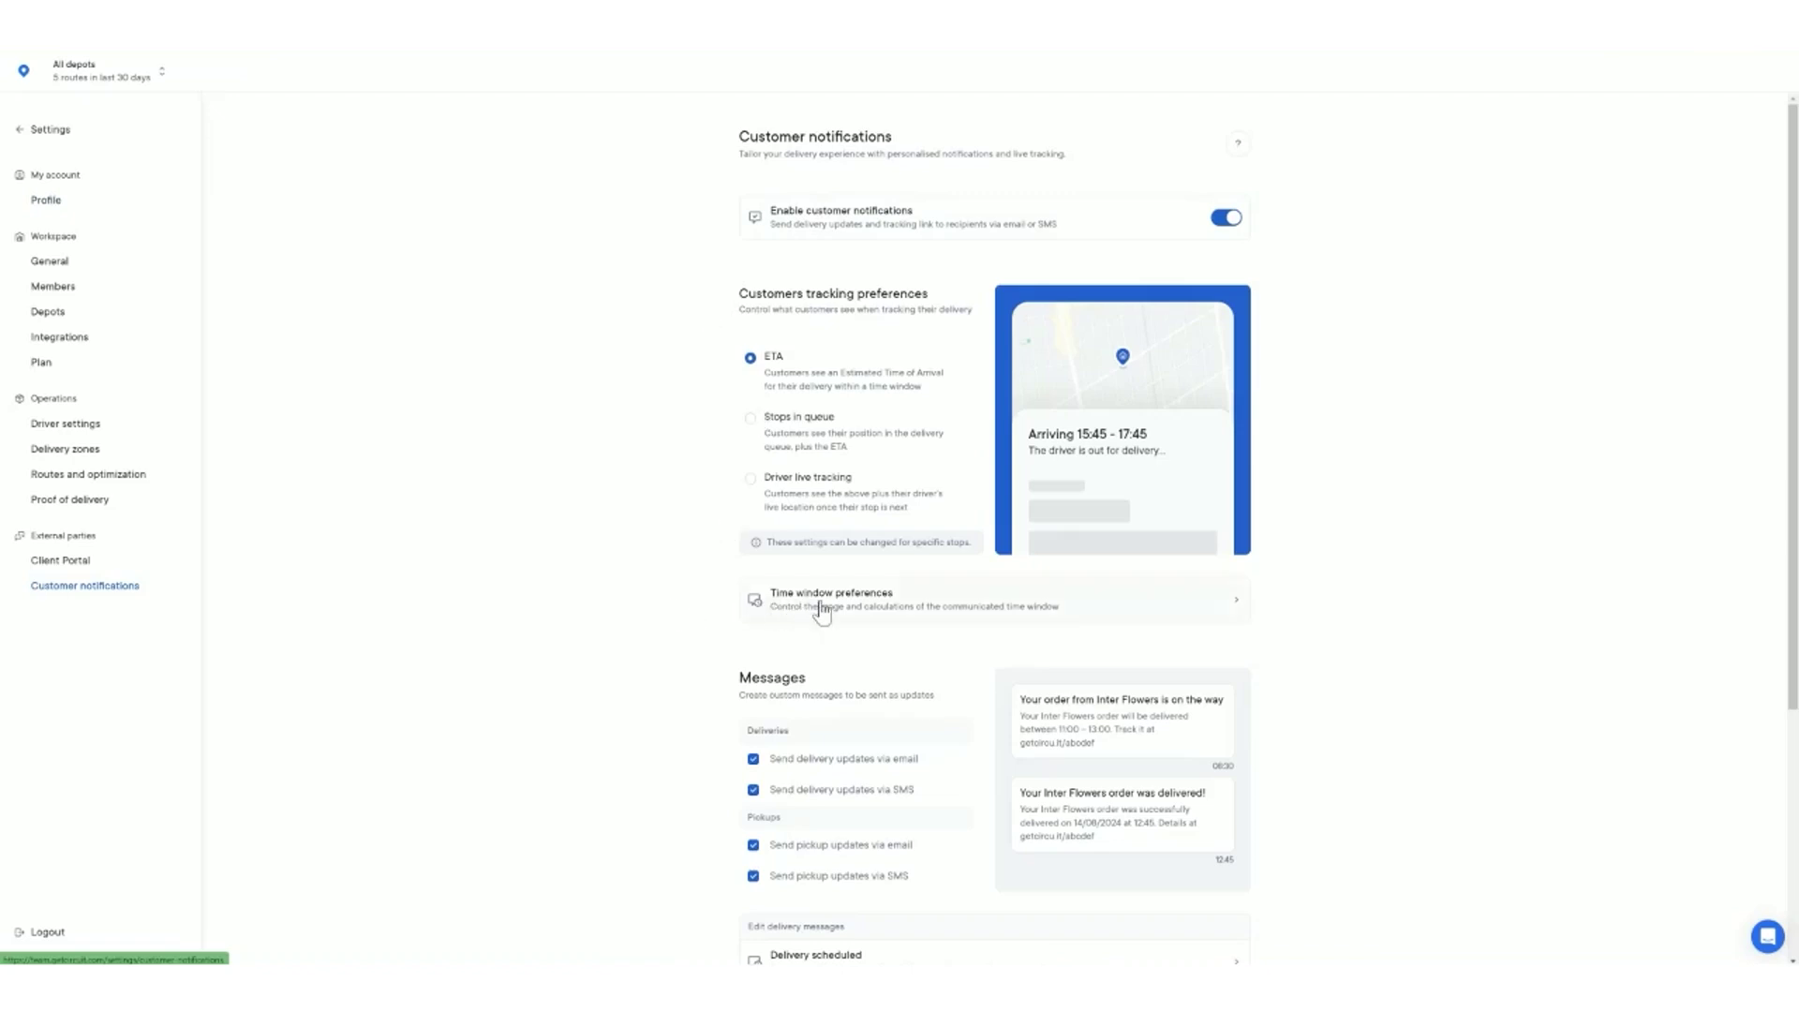
{"action": "scroll", "coordinate": [713, 616], "scroll_direction": "down", "scroll_amount": 1}
{"action": "scroll", "coordinate": [713, 617], "scroll_direction": "down", "scroll_amount": 1}
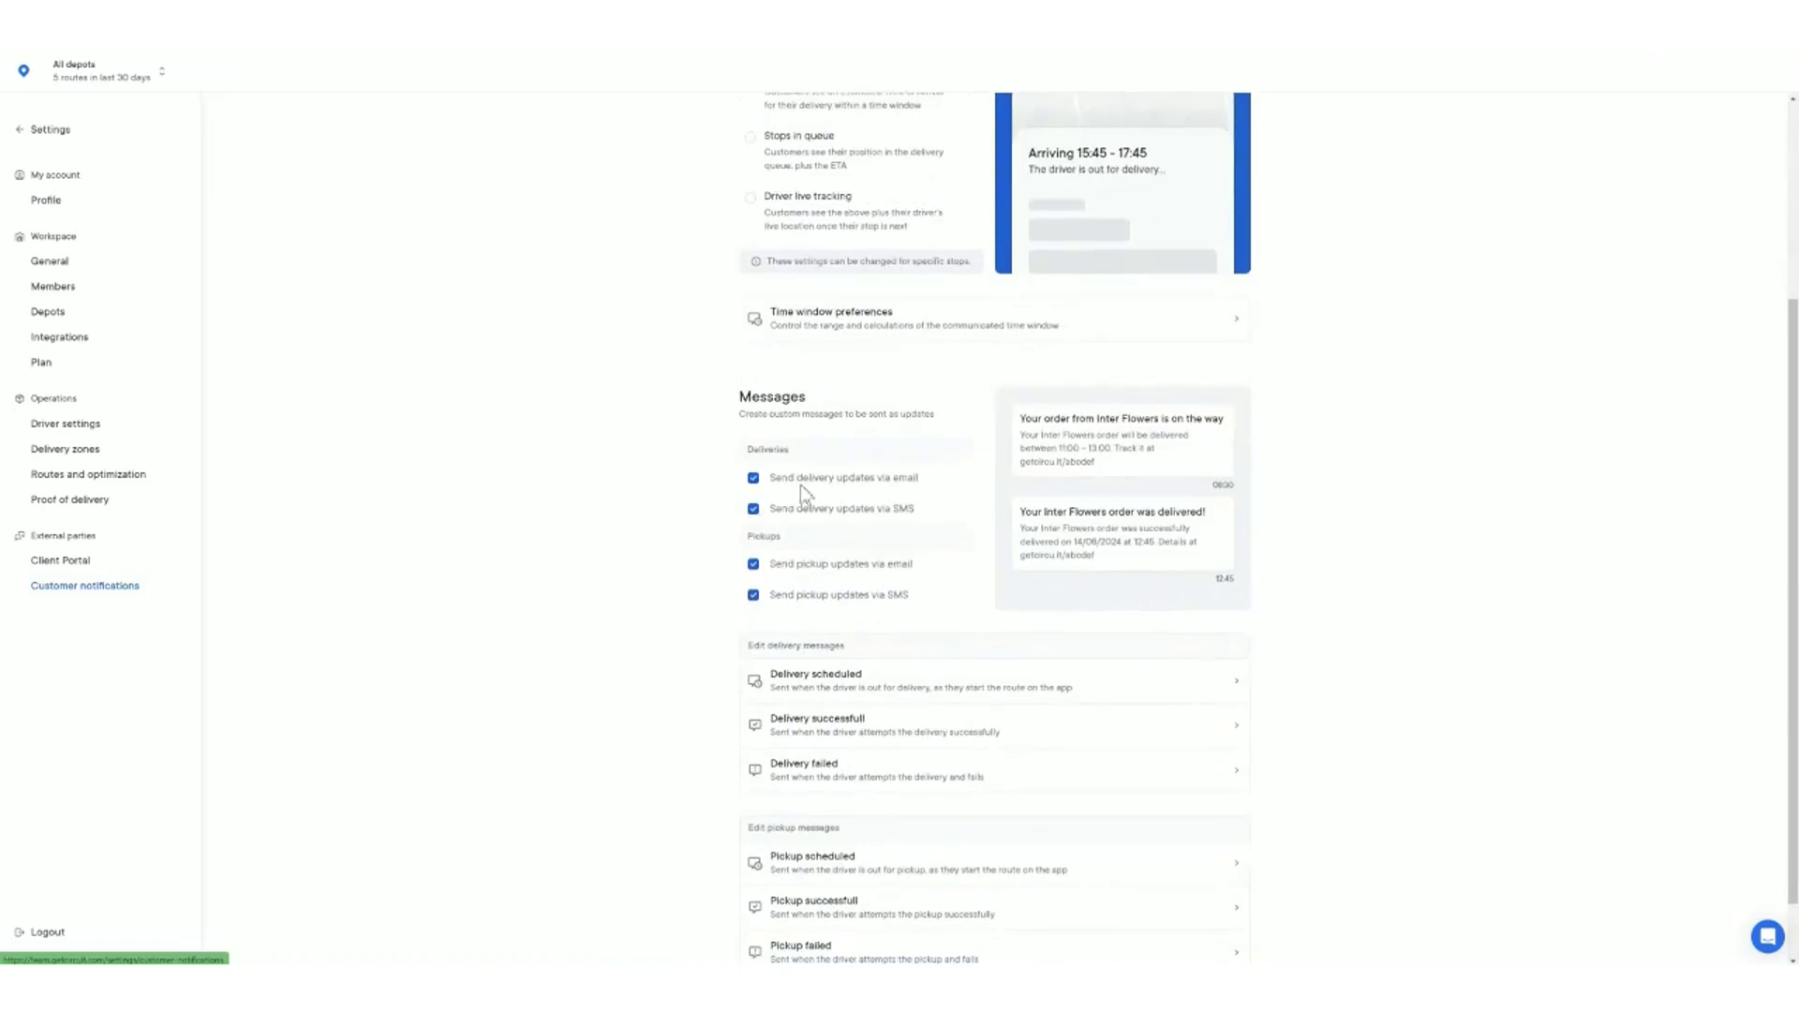
{"action": "scroll", "coordinate": [712, 607], "scroll_direction": "down", "scroll_amount": 1}
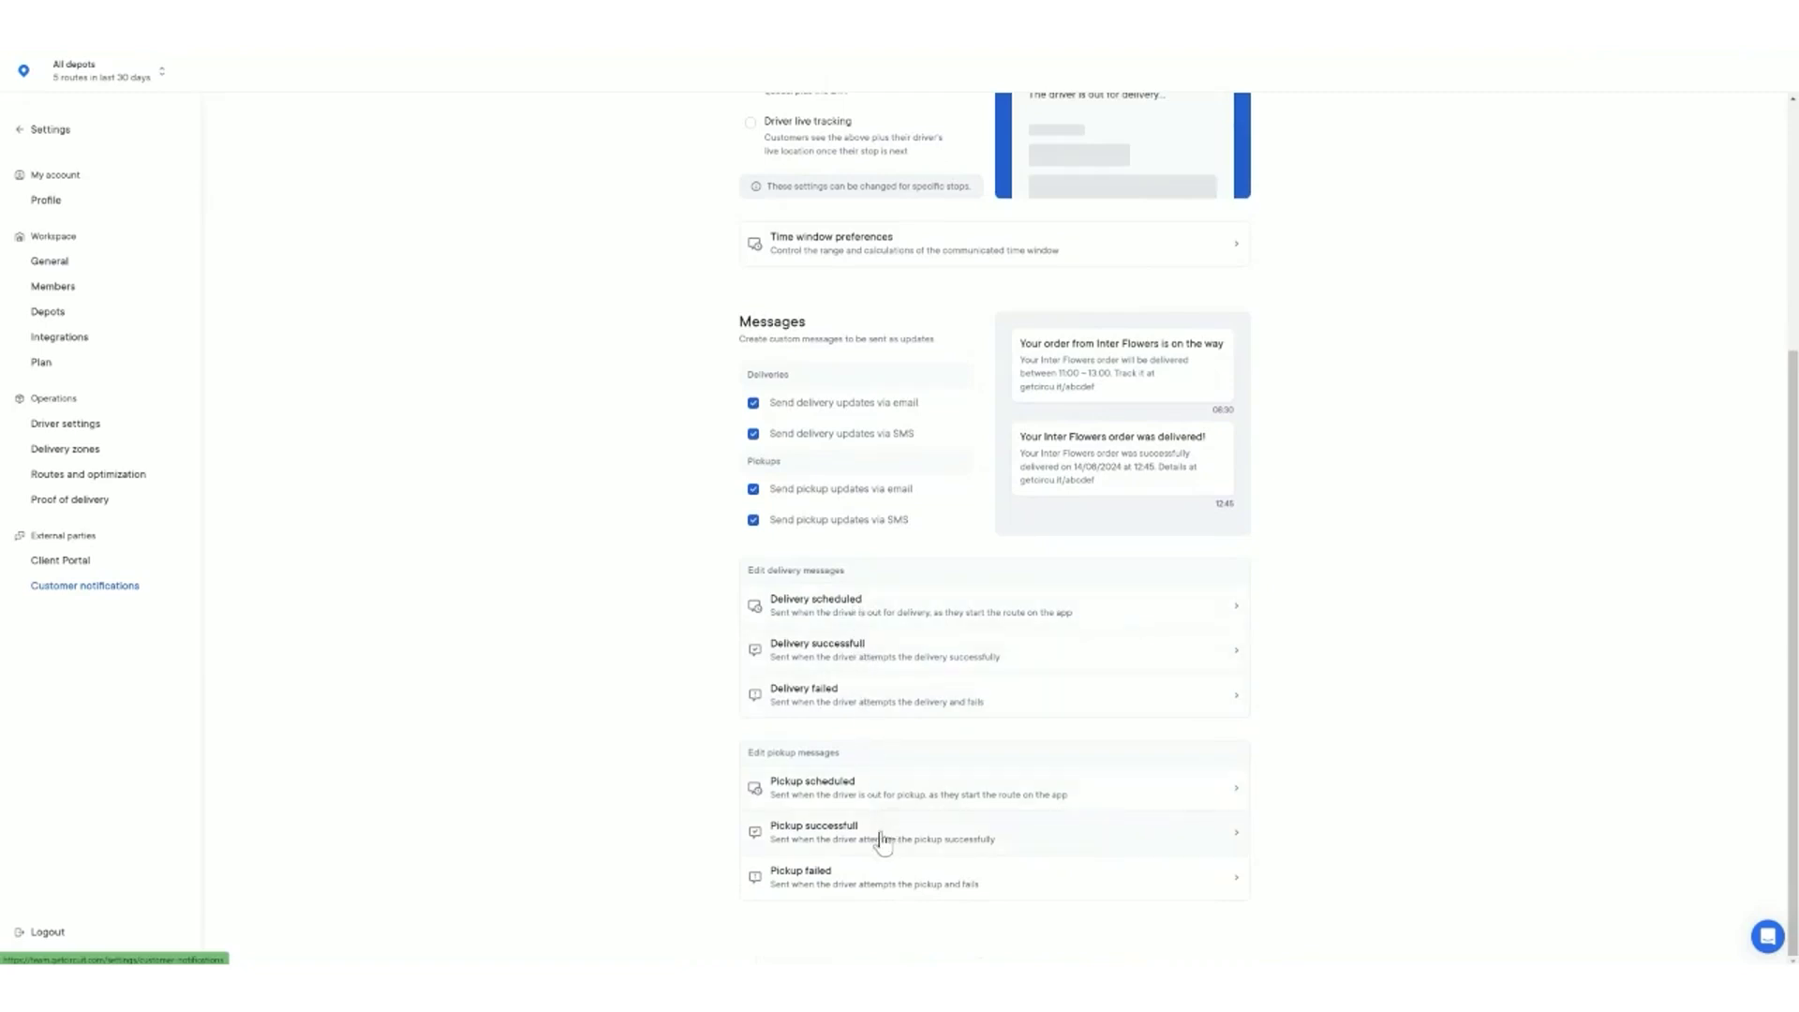
{"action": "scroll", "coordinate": [637, 442], "scroll_direction": "up", "scroll_amount": 5}
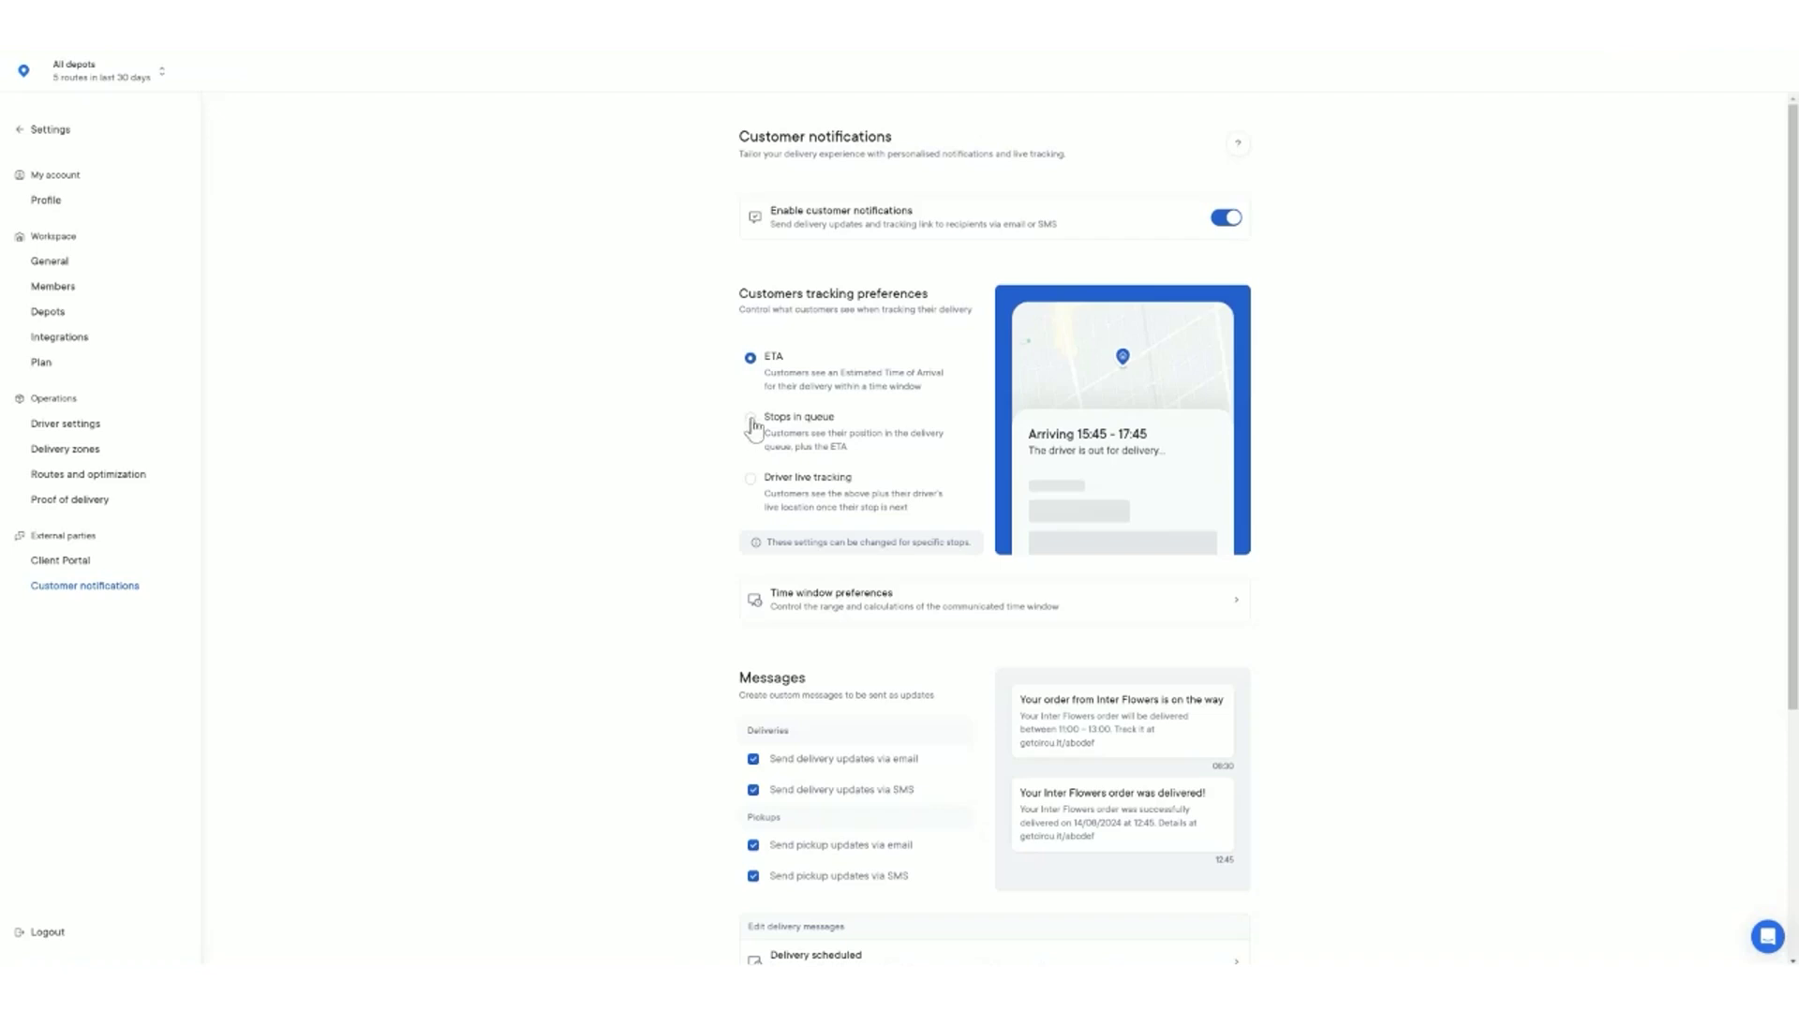
{"action": "left_click", "coordinate": [750, 418]}
{"action": "left_click", "coordinate": [750, 480]}
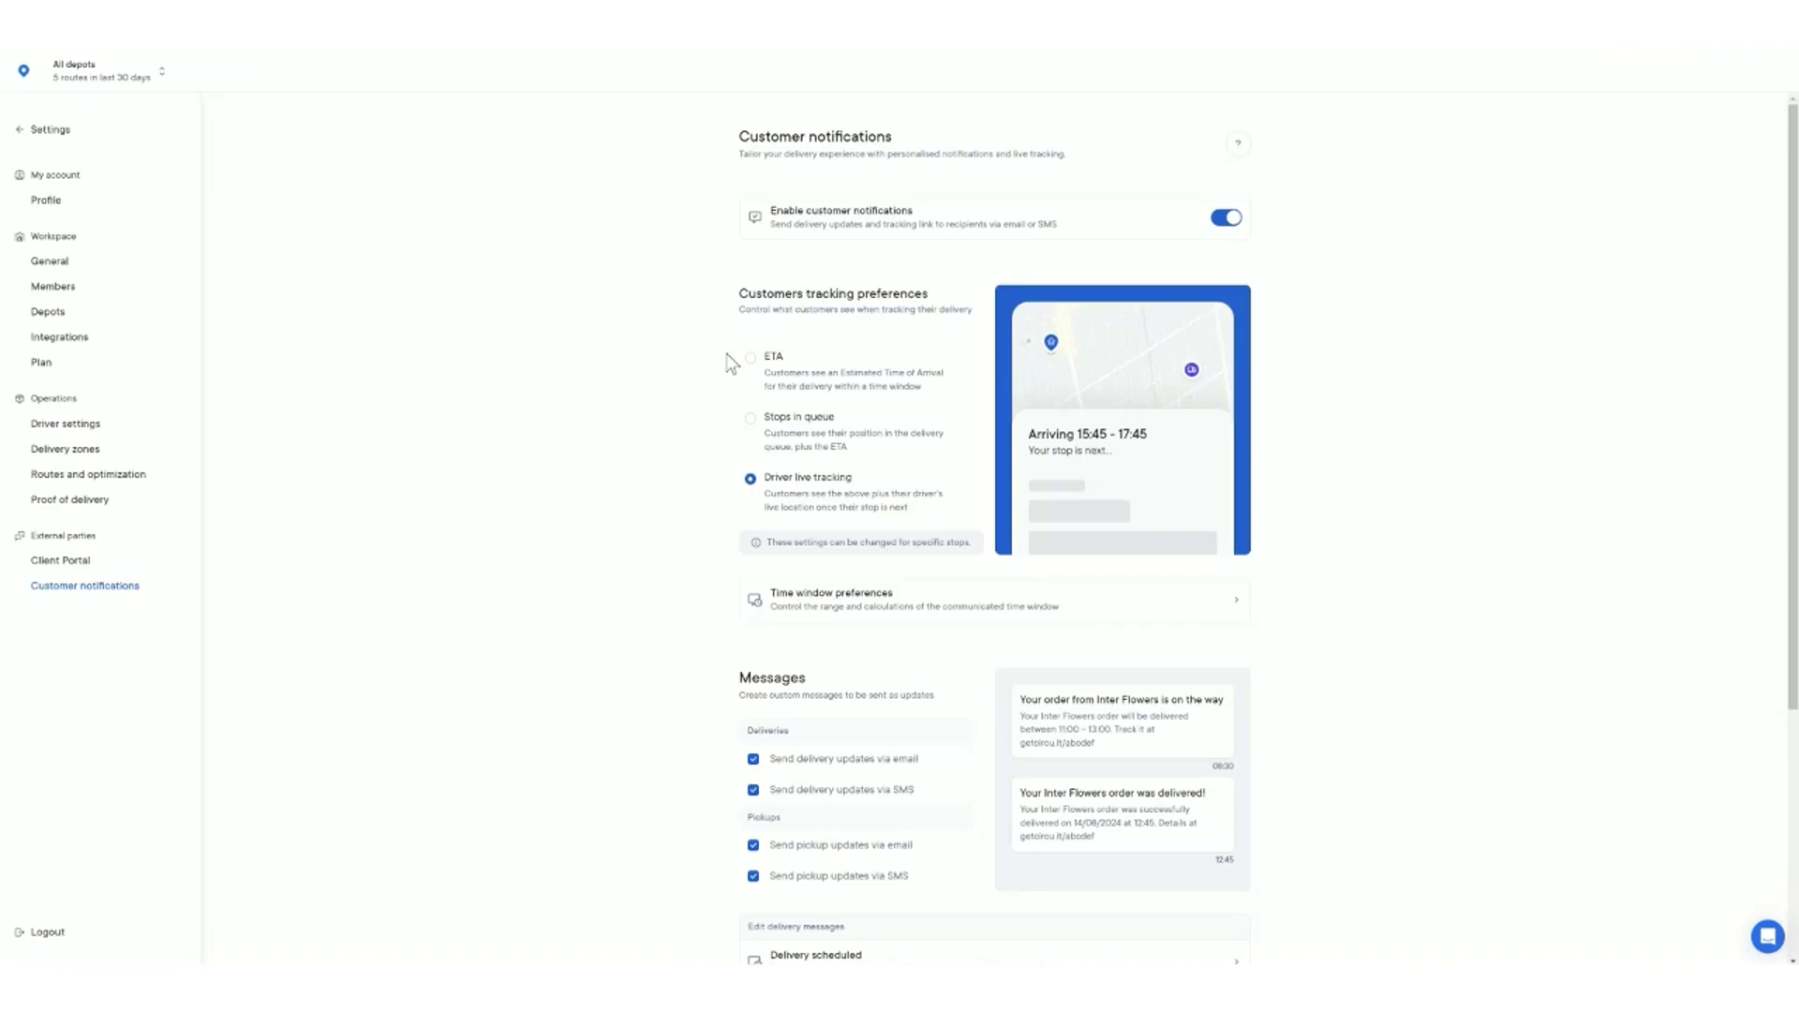
{"action": "left_click", "coordinate": [750, 358]}
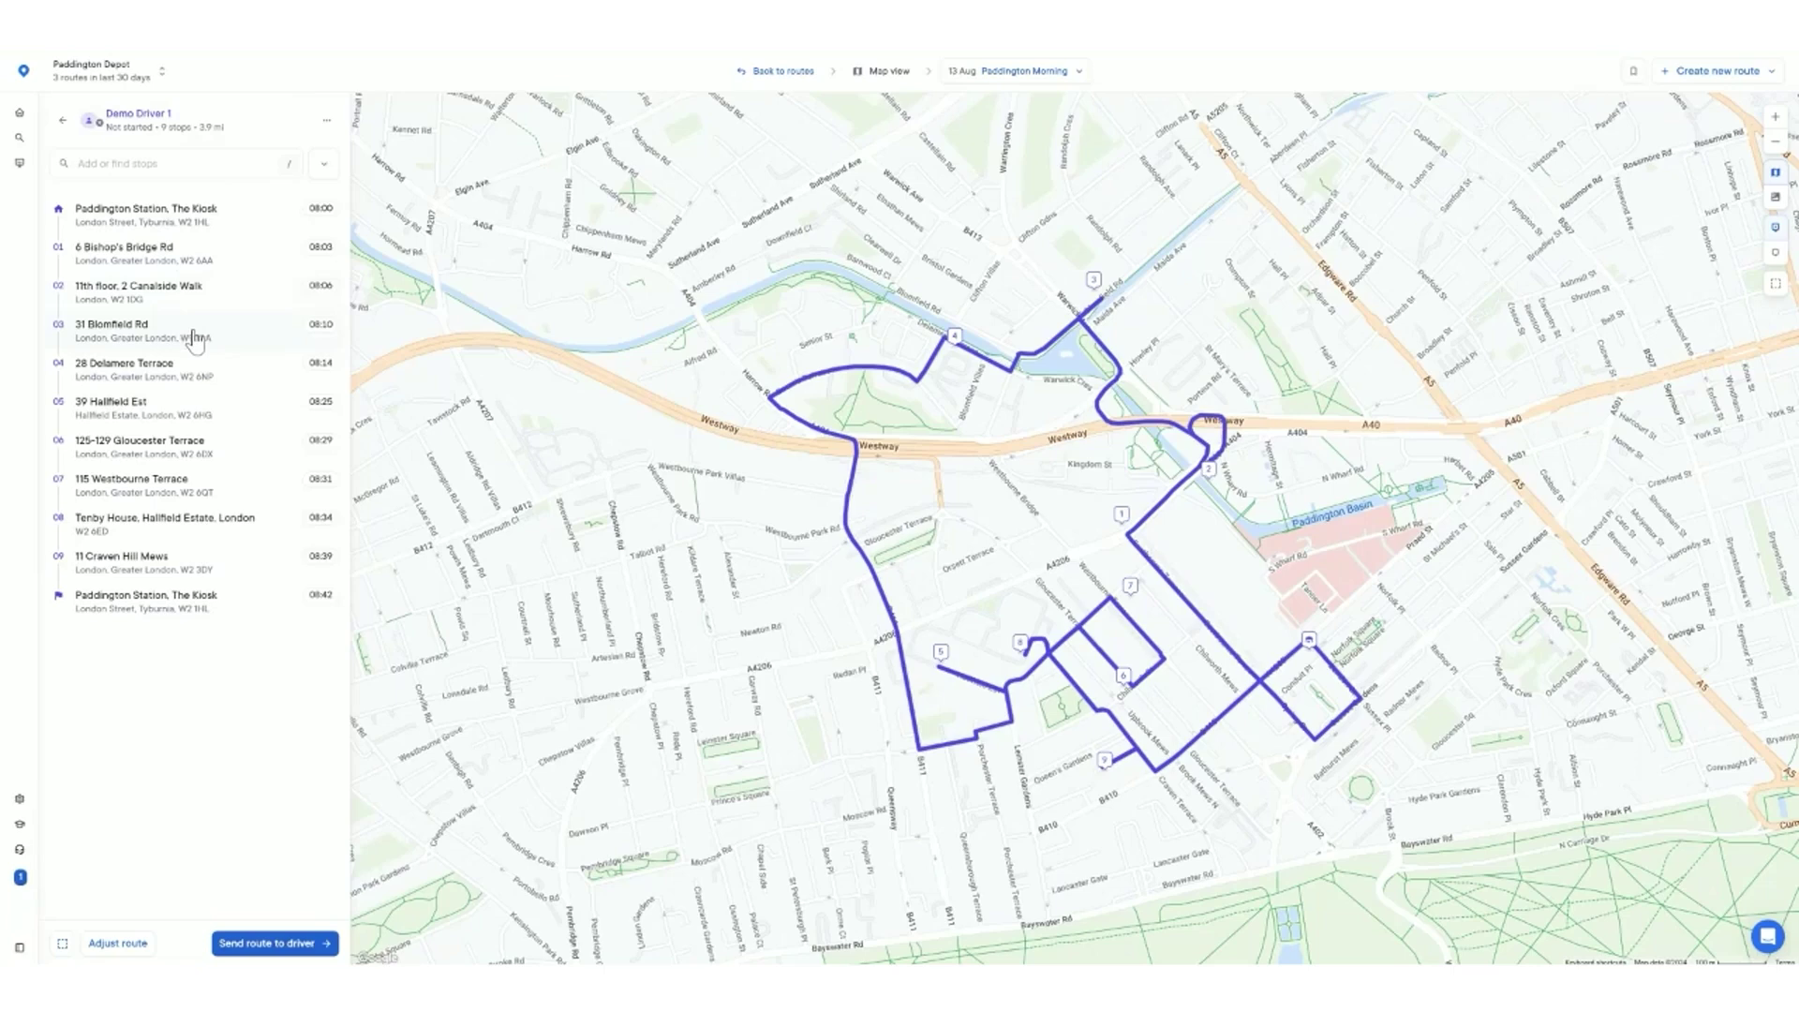
{"action": "left_click", "coordinate": [195, 339]}
{"action": "scroll", "coordinate": [469, 359], "scroll_direction": "down", "scroll_amount": 2}
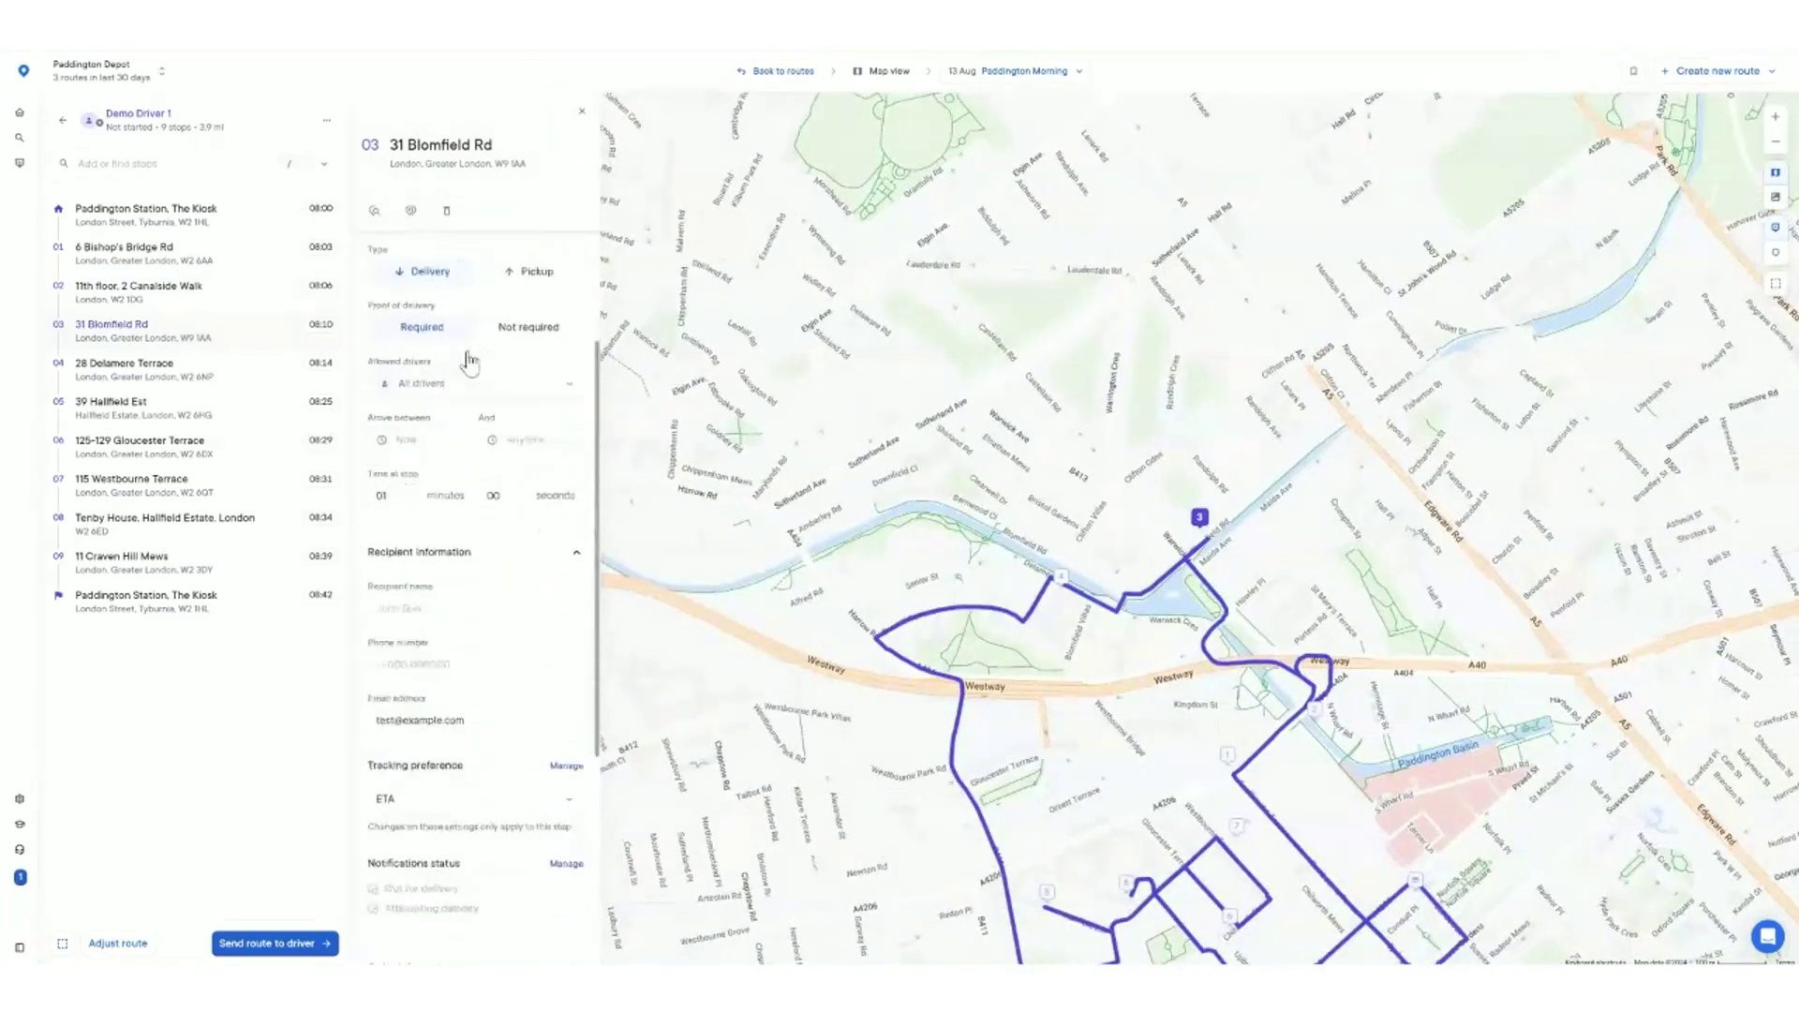
{"action": "scroll", "coordinate": [471, 361], "scroll_direction": "down", "scroll_amount": 2}
{"action": "scroll", "coordinate": [470, 361], "scroll_direction": "down", "scroll_amount": 1}
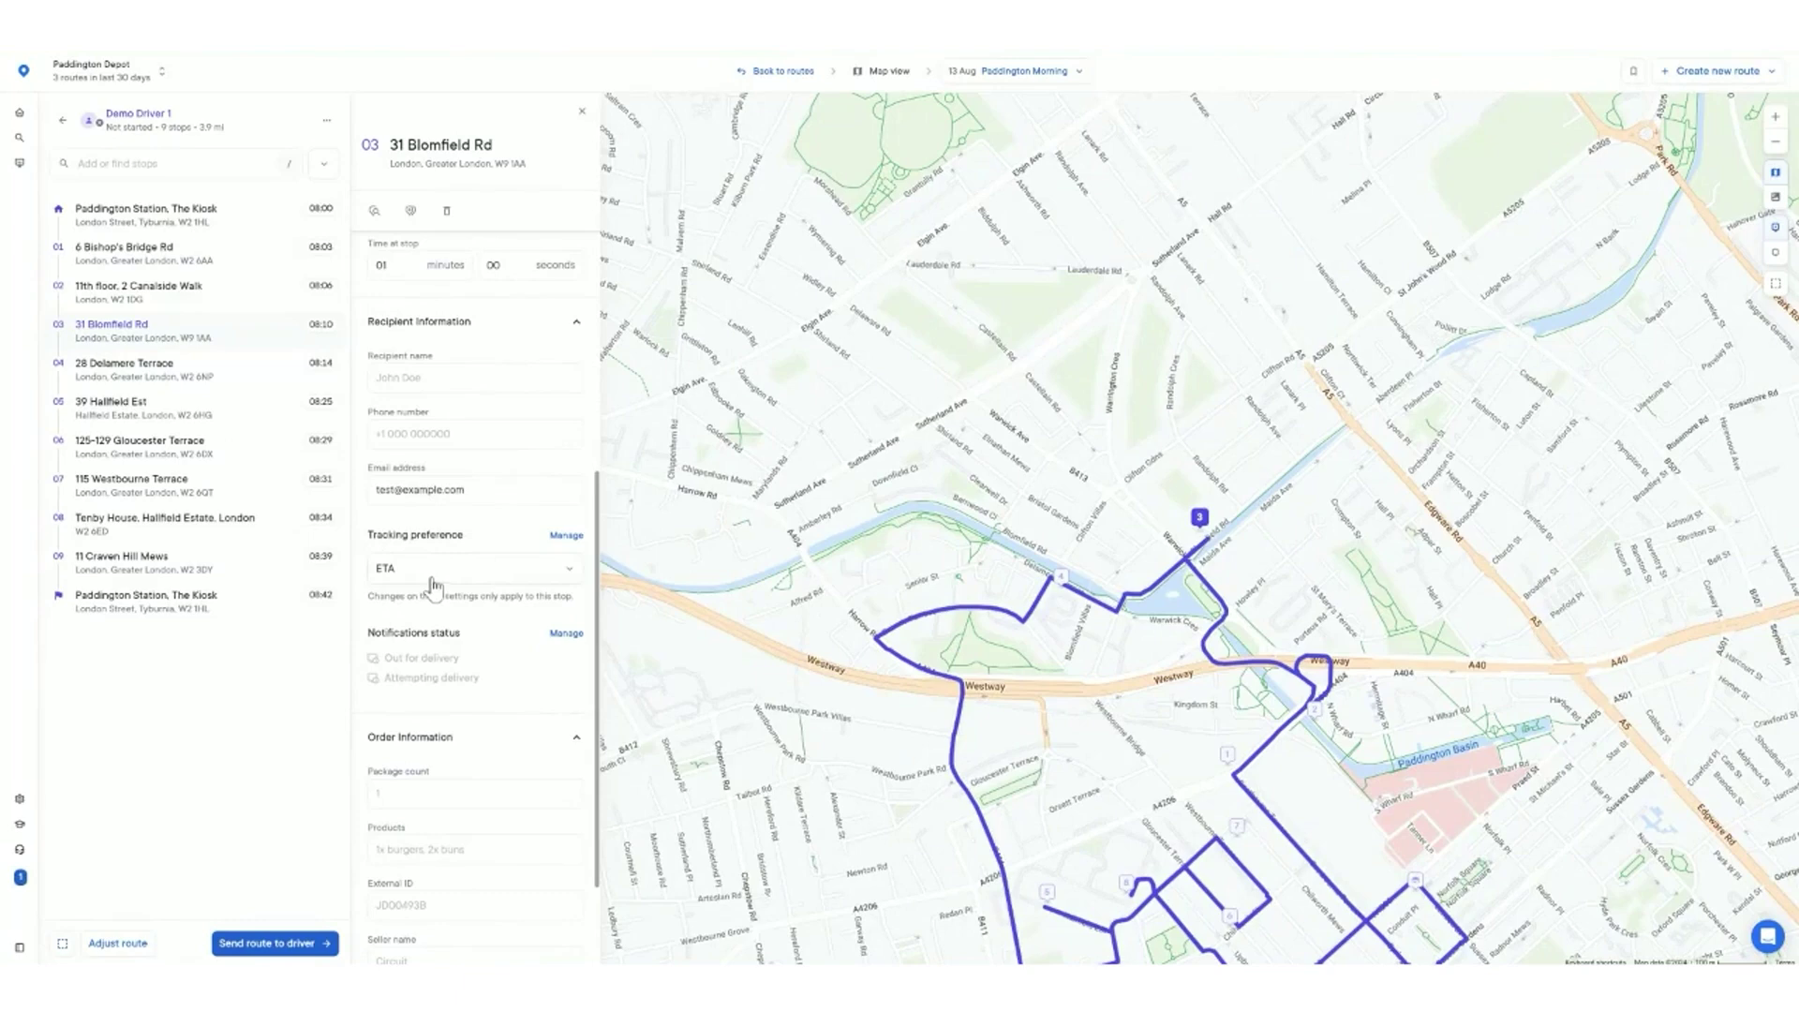
{"action": "left_click", "coordinate": [471, 576]}
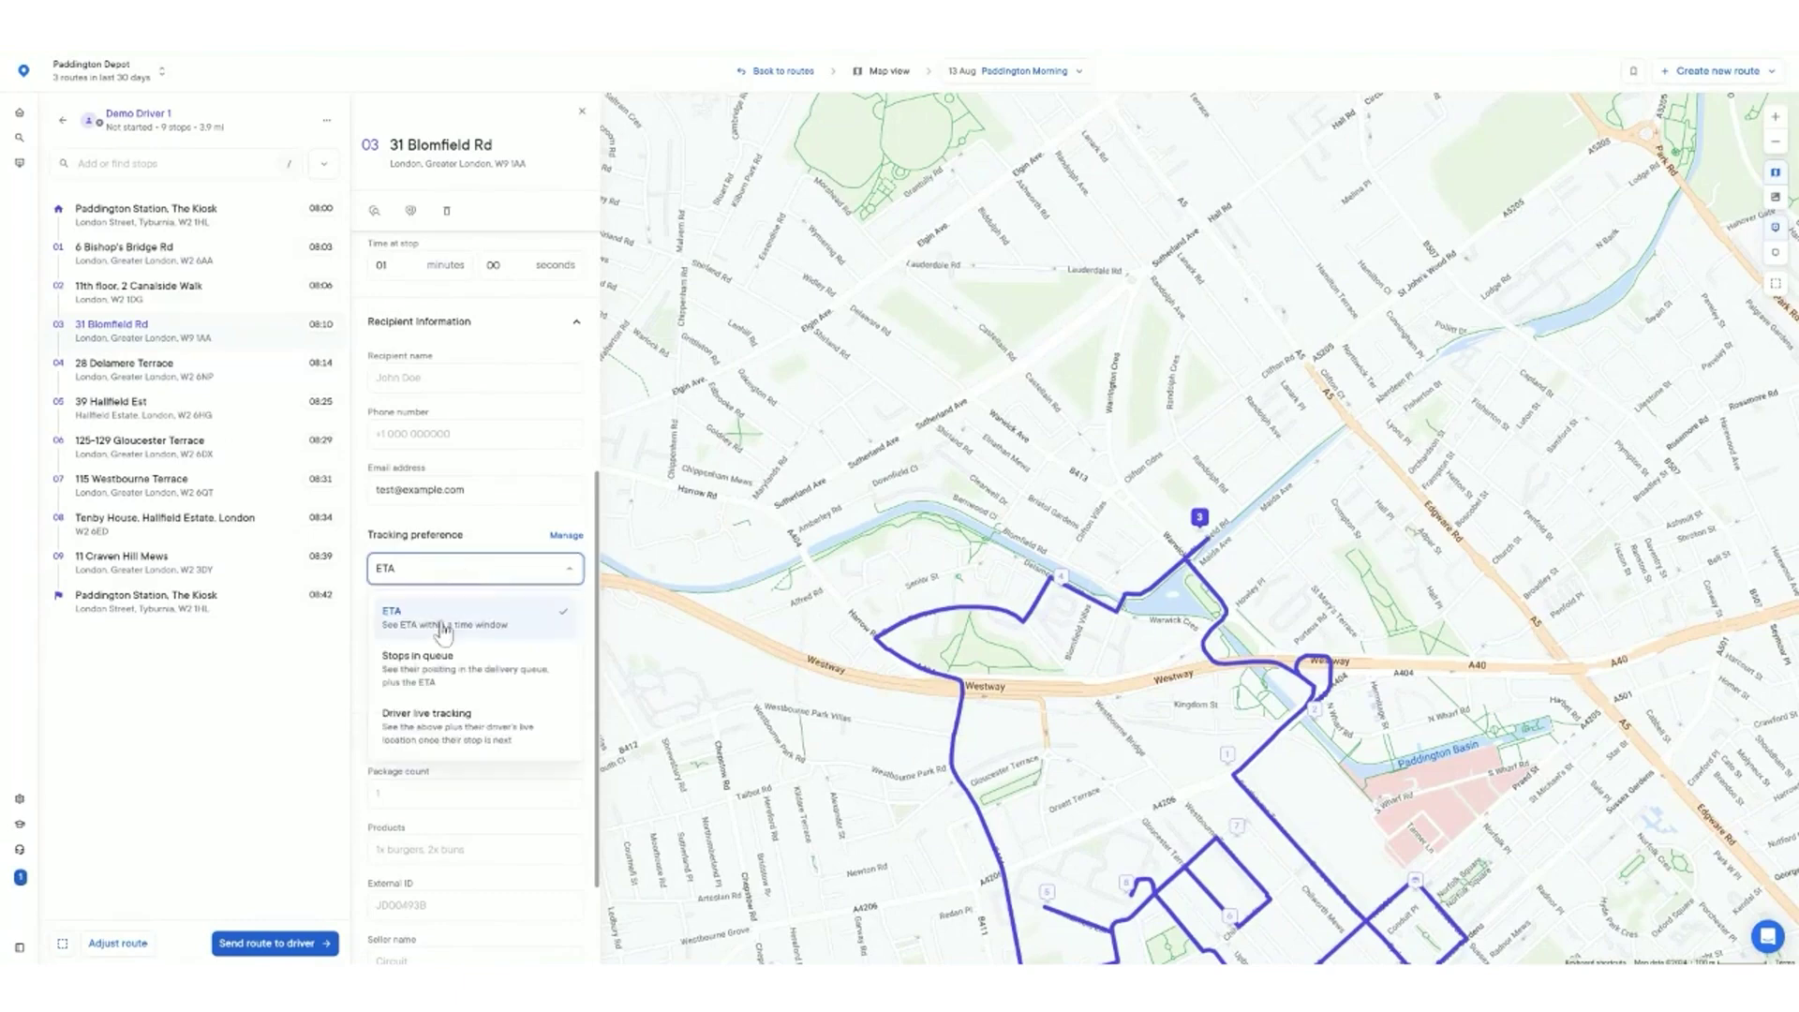
{"action": "left_click", "coordinate": [445, 735]}
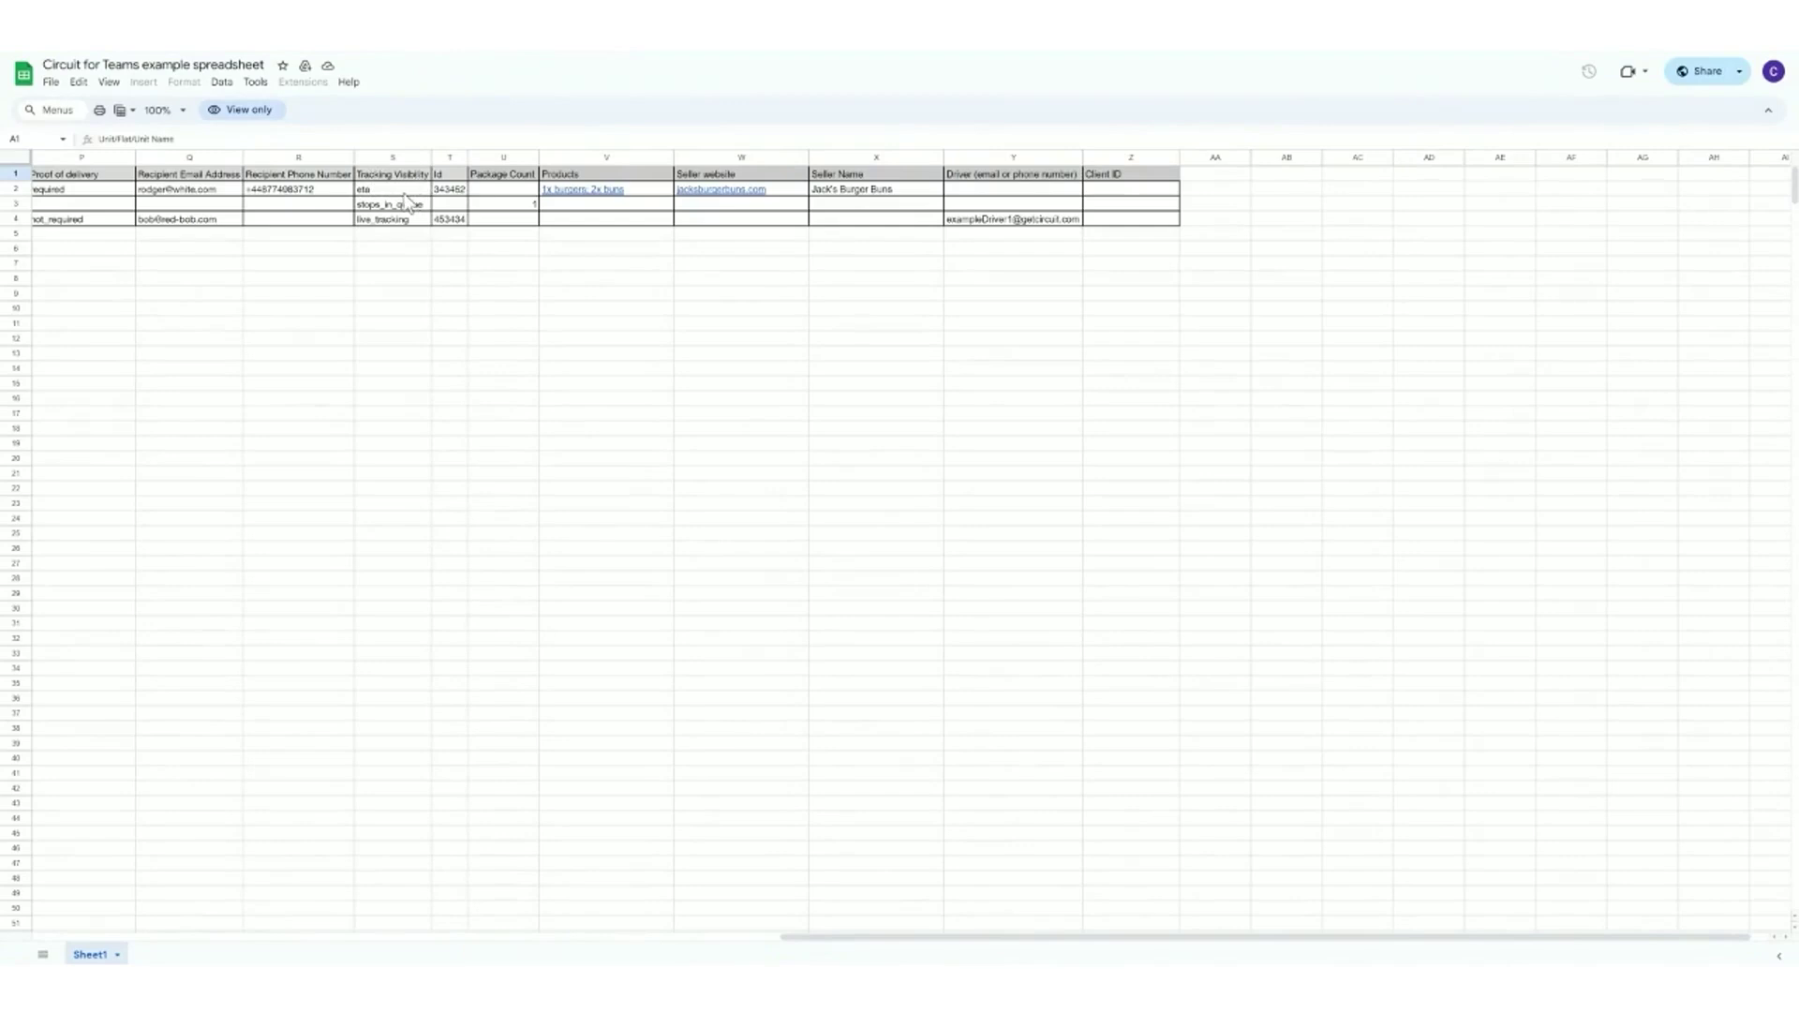
- Check the stops_in_queue and live_tracking values in cells S3 and S4
{"action": "left_click", "coordinate": [408, 202]}
{"action": "left_click", "coordinate": [410, 220]}
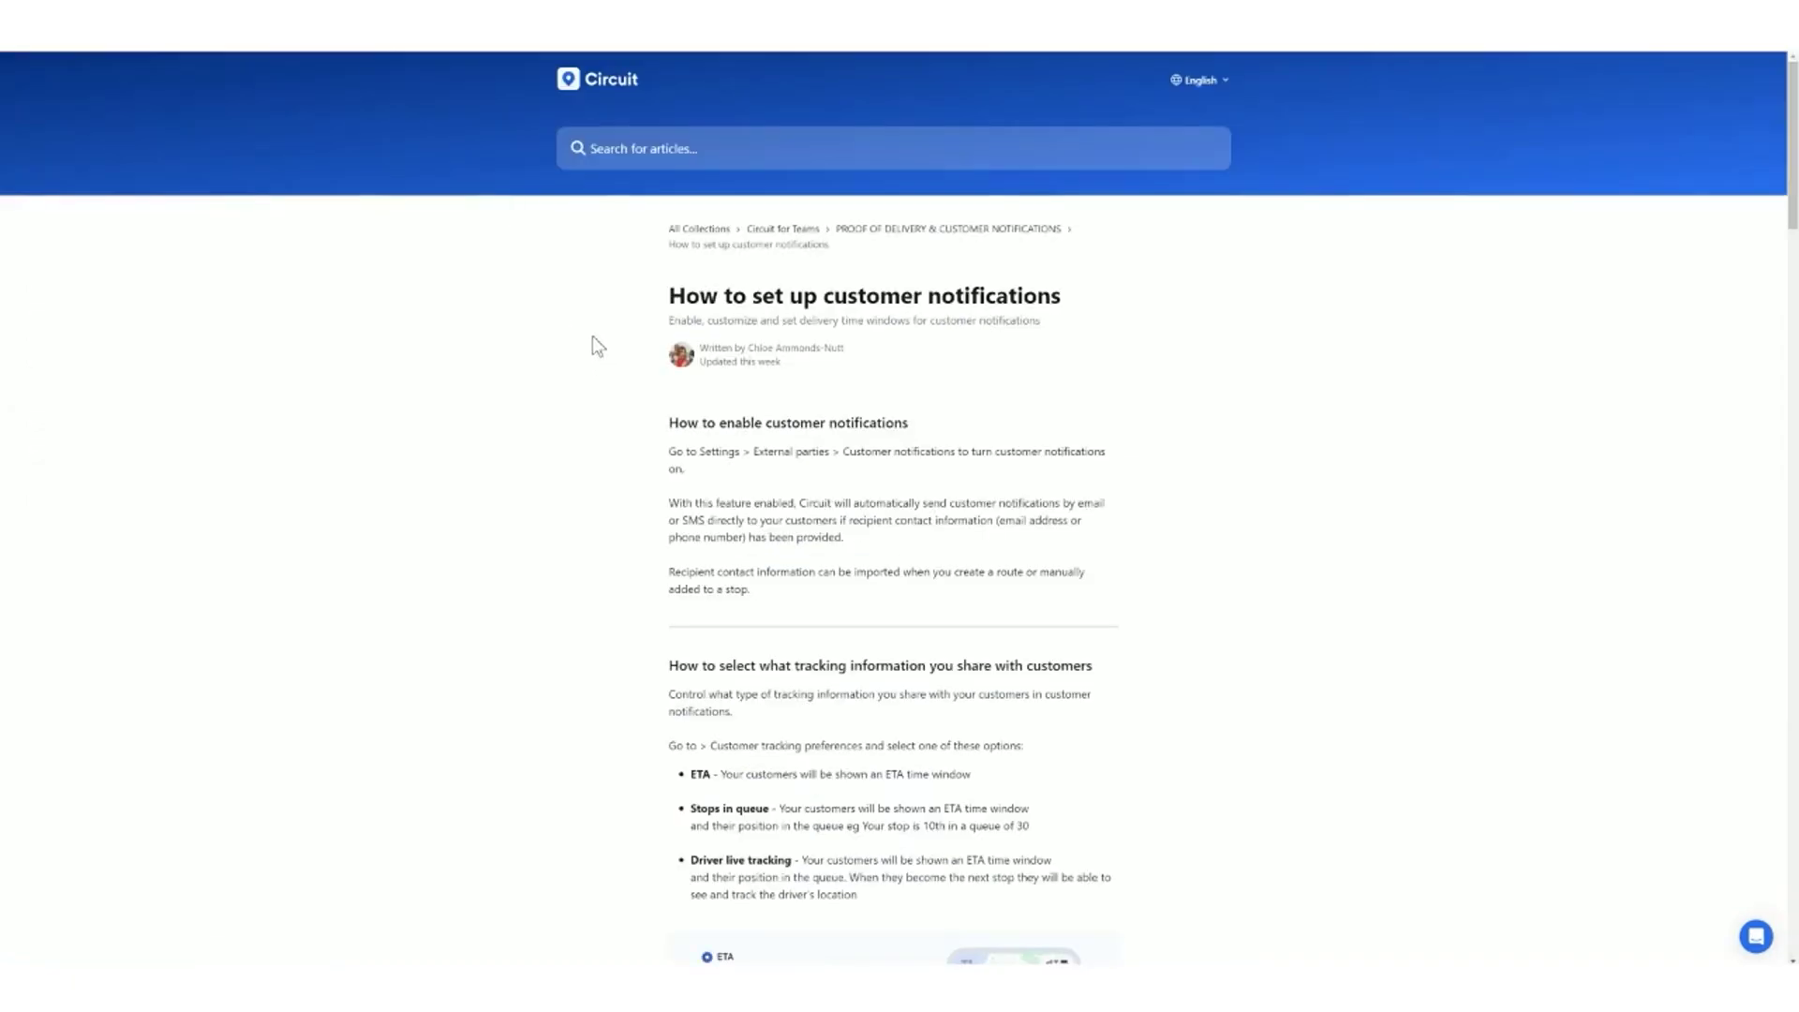
- Scroll the customer notifications help article down to the delivery time window sections
{"action": "scroll", "coordinate": [592, 337], "scroll_direction": "down", "scroll_amount": 5}
{"action": "scroll", "coordinate": [592, 337], "scroll_direction": "down", "scroll_amount": 3}
{"action": "scroll", "coordinate": [592, 338], "scroll_direction": "down", "scroll_amount": 2}
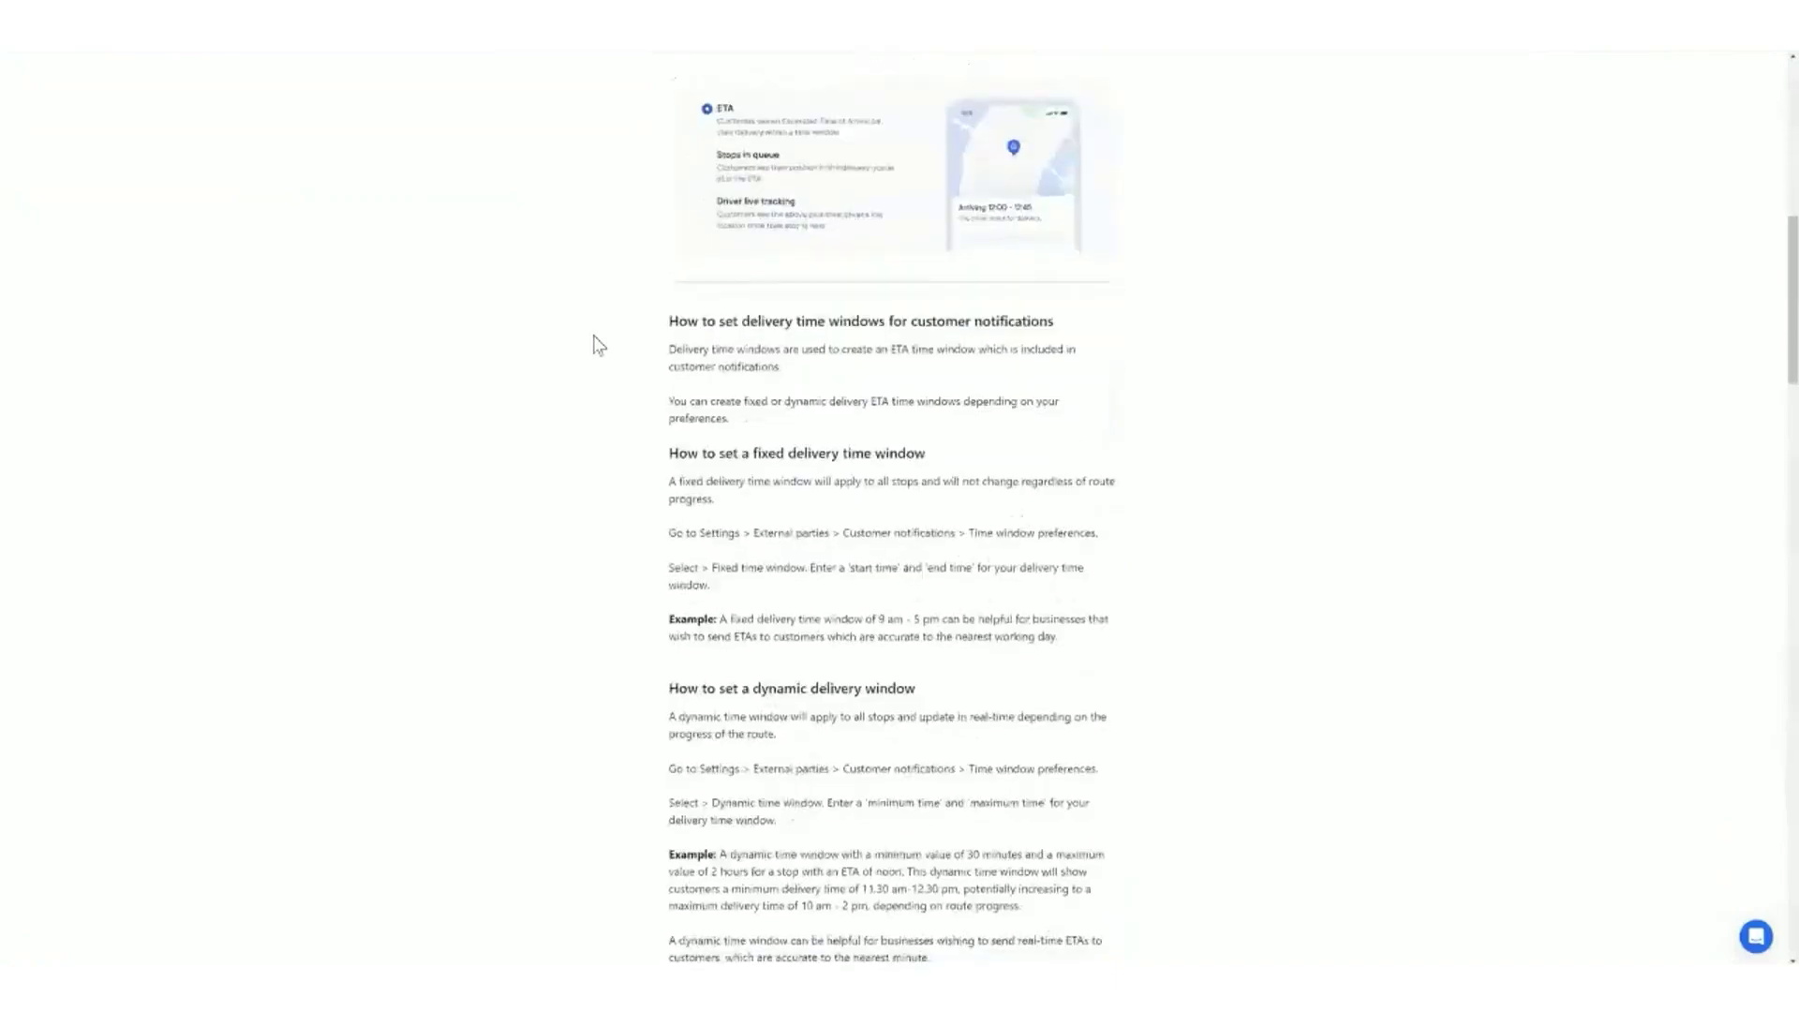